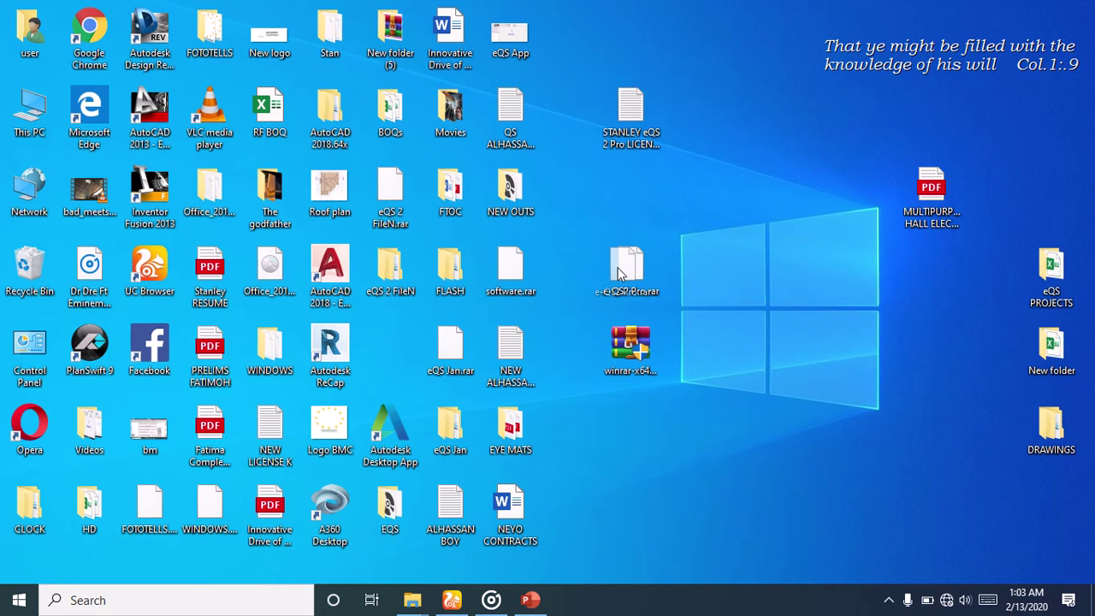
Select the e-QS2 Pro.rar archive, then the winrar-x64-571 installer on the desktop.
{"action": "mouse_move", "coordinate": [646, 262]}
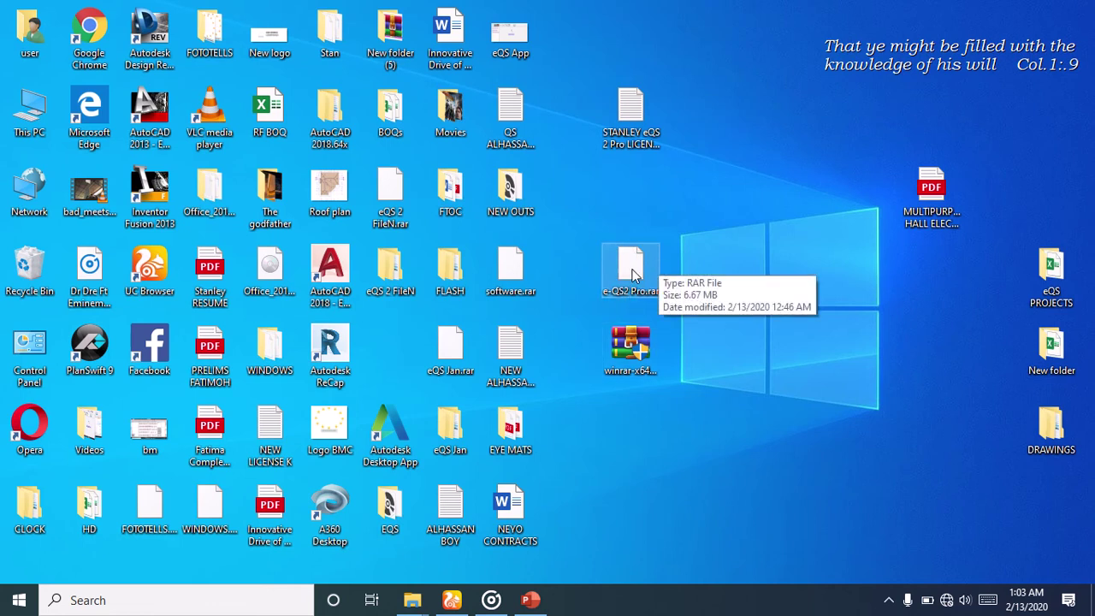
{"action": "left_click", "coordinate": [633, 274]}
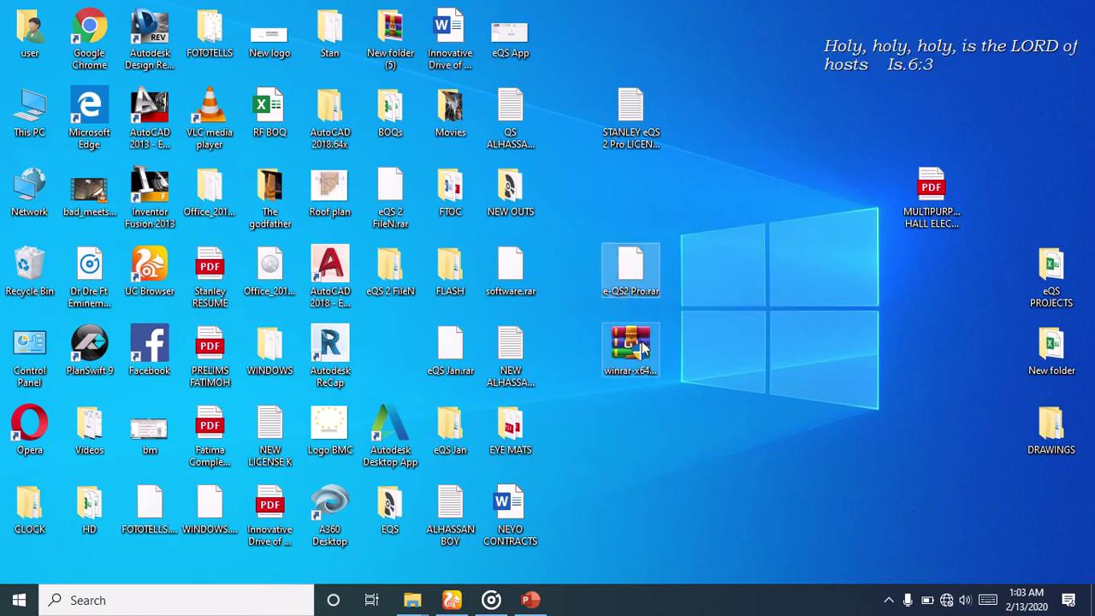
{"action": "mouse_move", "coordinate": [633, 357]}
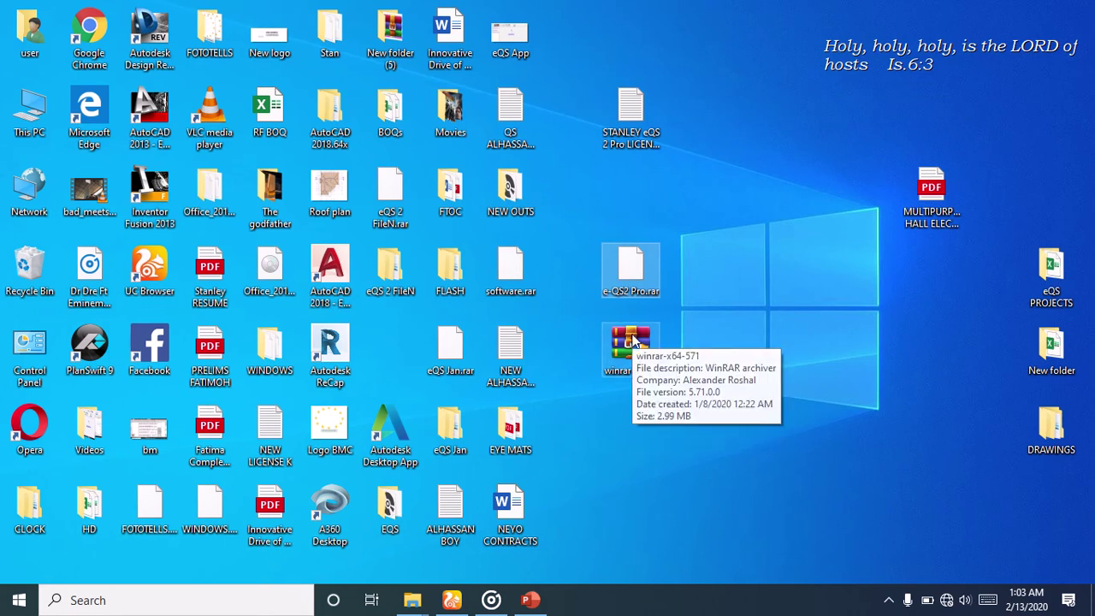
{"action": "left_click", "coordinate": [631, 341]}
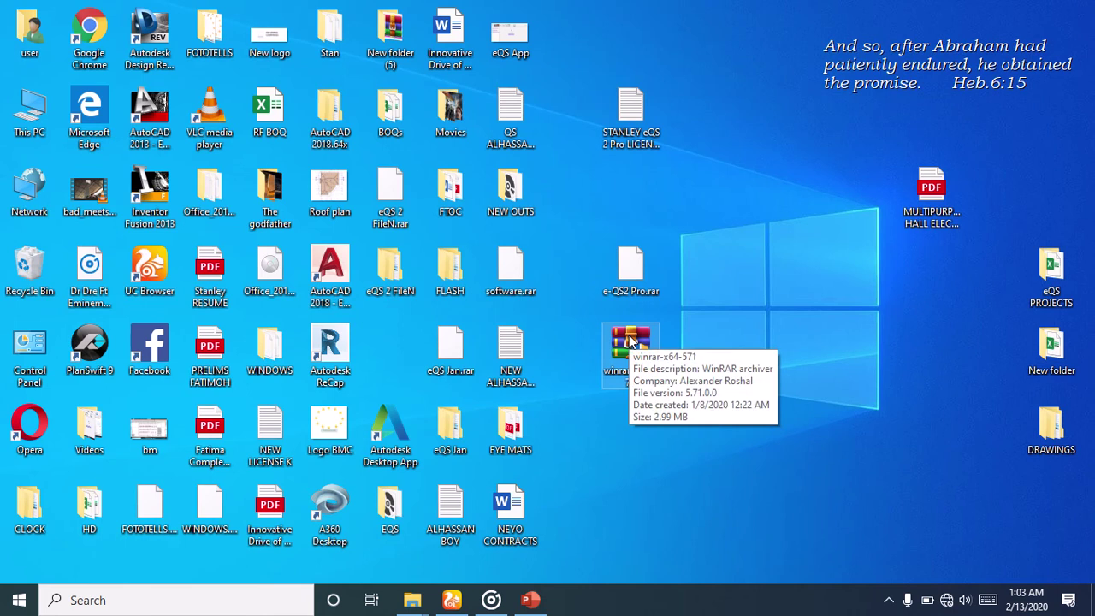
Run the winrar-x64-571 installer and install WinRAR to C:\Program Files\WinRAR.
{"action": "right_click", "coordinate": [631, 341]}
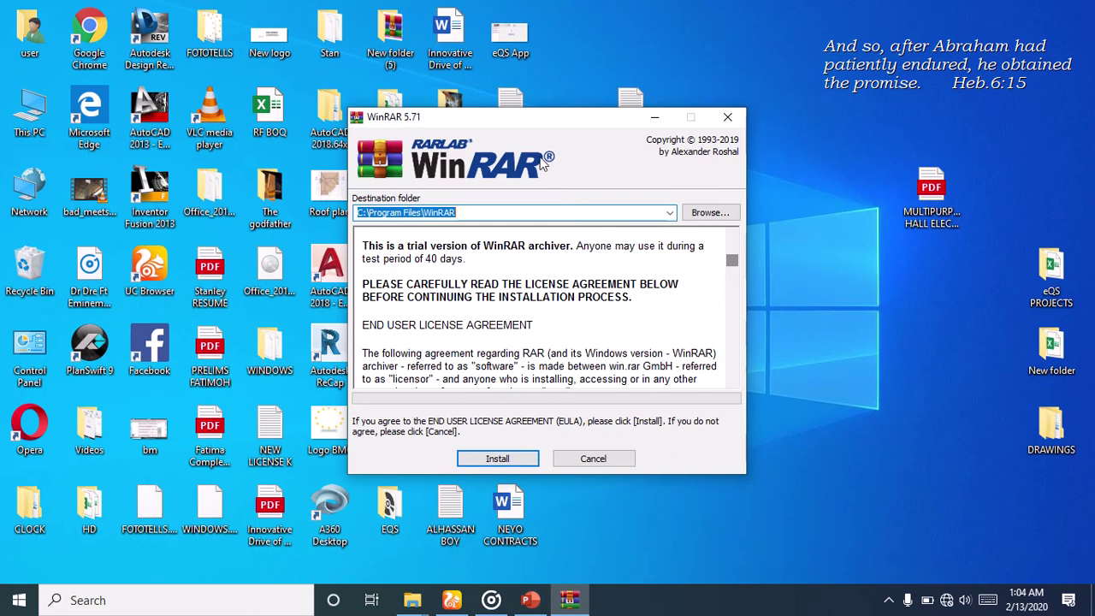
{"action": "left_click", "coordinate": [499, 460]}
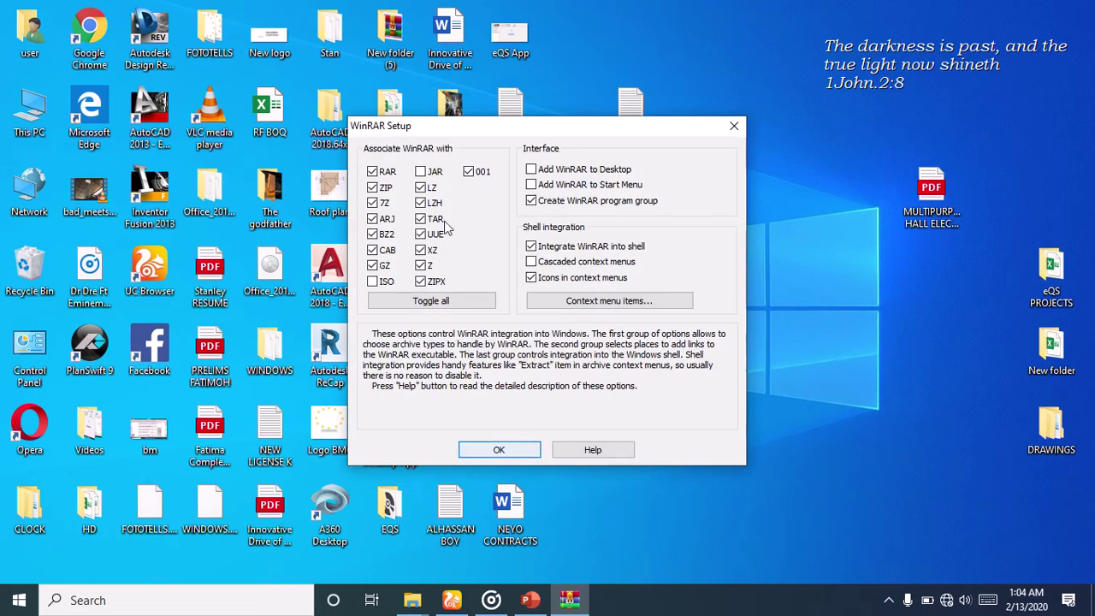
Also associate JAR and ISO, add WinRAR to the desktop and Start Menu, and finish setup.
{"action": "left_click", "coordinate": [420, 171]}
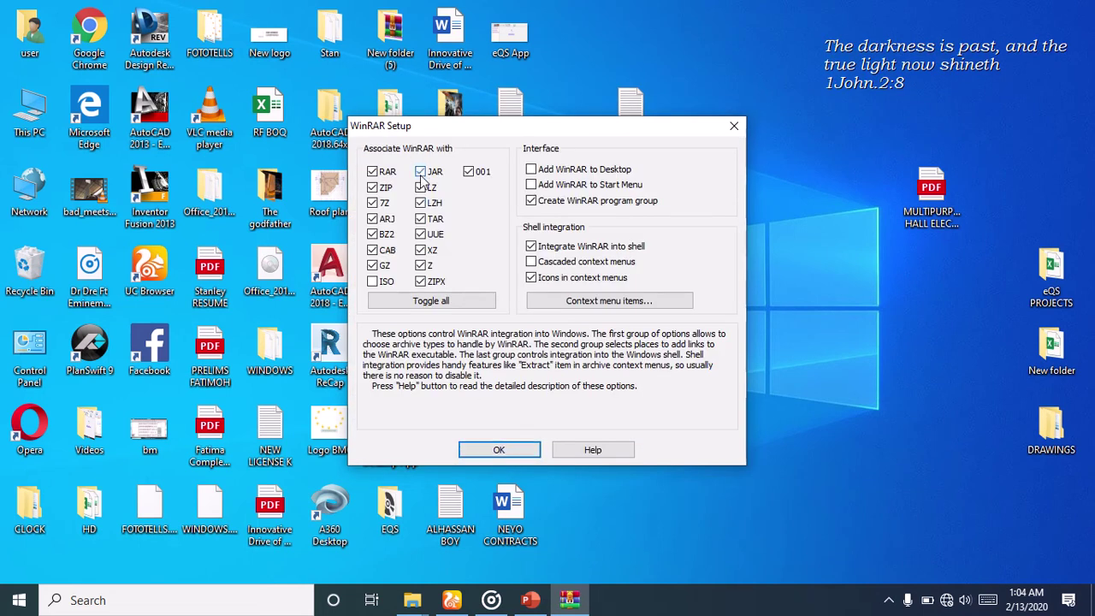
{"action": "left_click", "coordinate": [373, 281]}
{"action": "left_click", "coordinate": [531, 168]}
{"action": "left_click", "coordinate": [530, 184]}
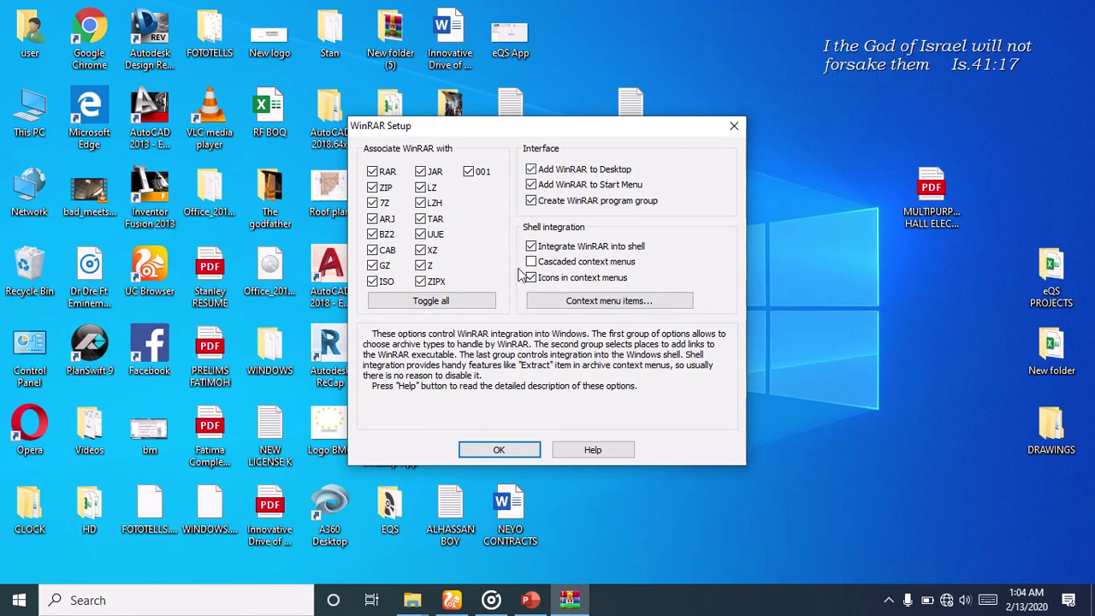
{"action": "left_click", "coordinate": [496, 449]}
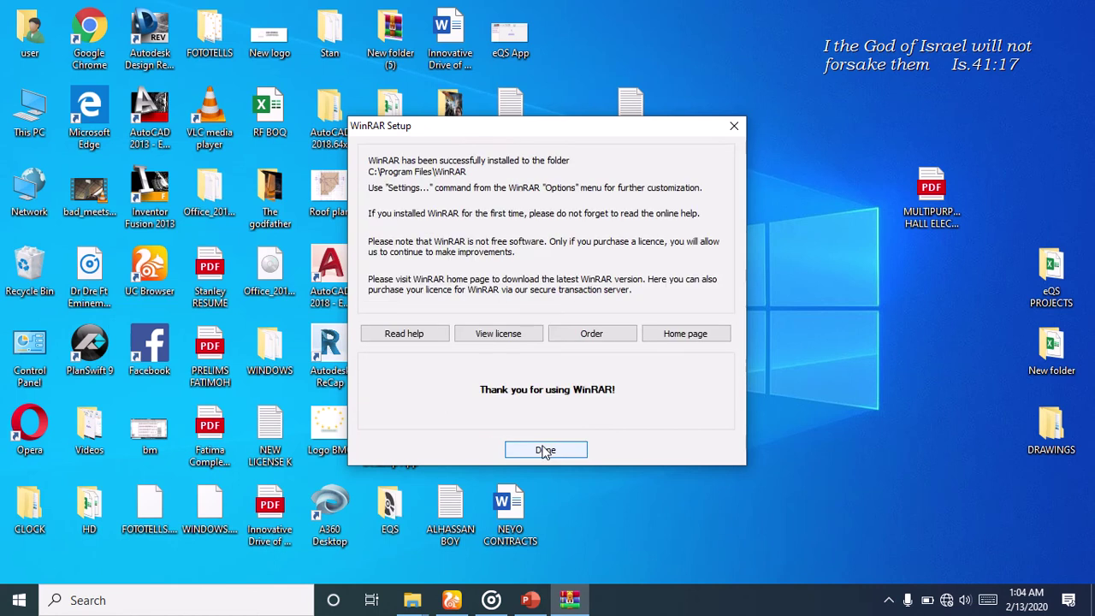
{"action": "left_click", "coordinate": [546, 449]}
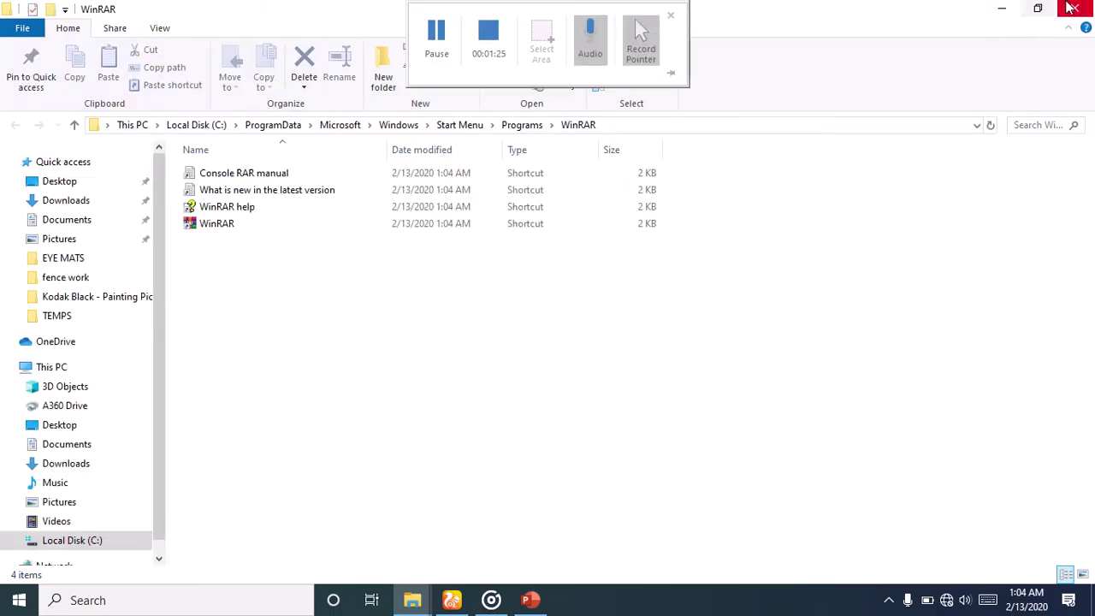
Minimize the WinRAR window and extract e-QS2 Pro.rar with 'Extract to e-QS2 Pro\'.
{"action": "left_click", "coordinate": [1001, 8]}
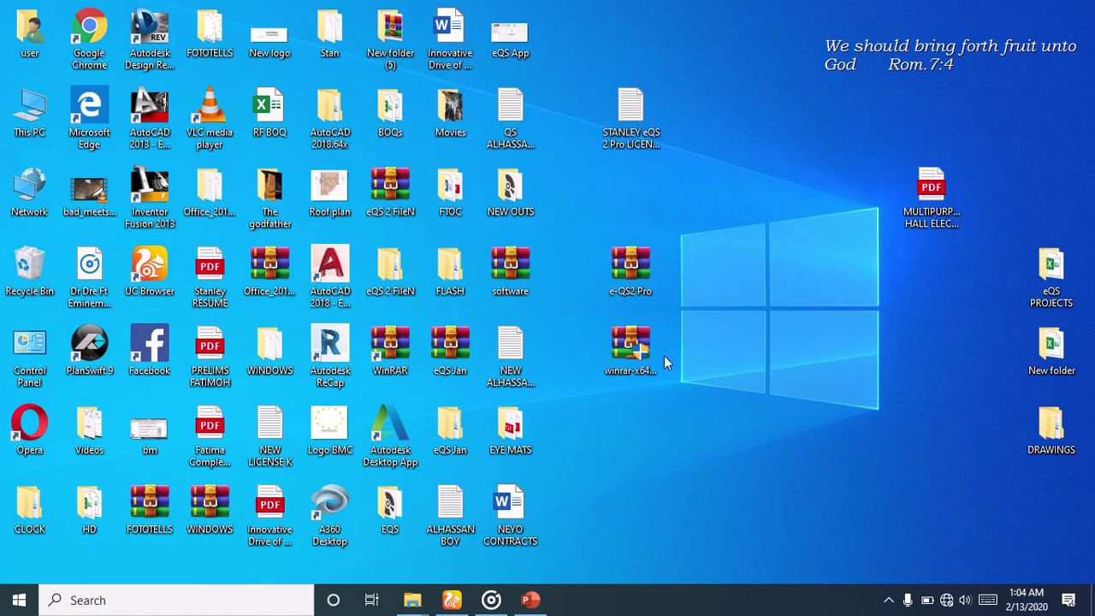
{"action": "right_click", "coordinate": [632, 268]}
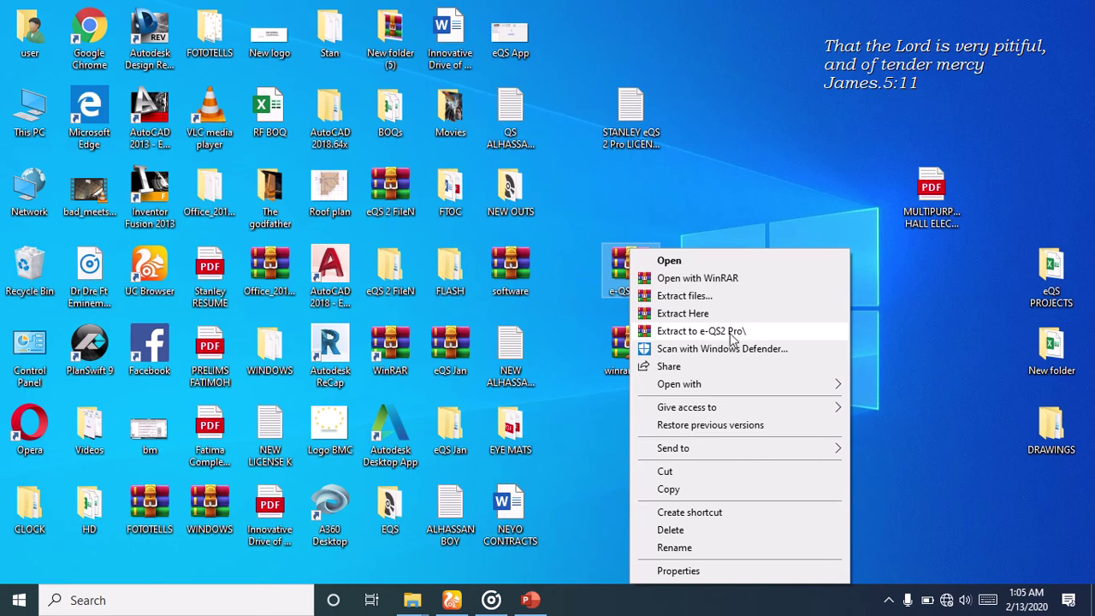
{"action": "left_click", "coordinate": [721, 332]}
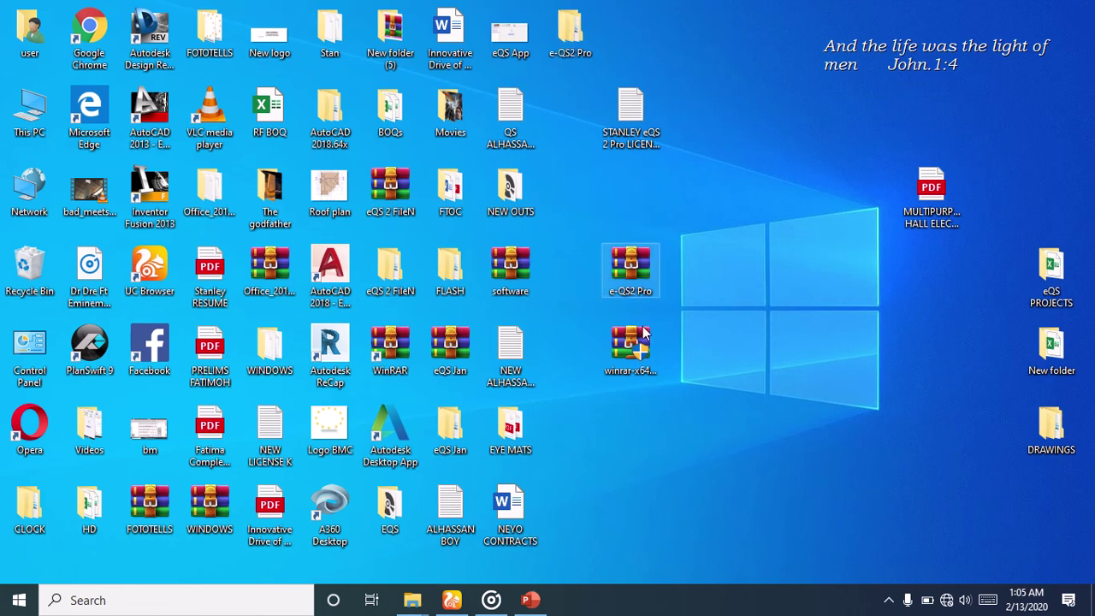
Open the e-QS2 Pro folder, then NEW OUTS, and run setup as administrator.
{"action": "mouse_move", "coordinate": [572, 32]}
{"action": "left_mouse_down"}
{"action": "mouse_move", "coordinate": [608, 71]}
{"action": "mouse_move", "coordinate": [690, 219]}
{"action": "mouse_move", "coordinate": [635, 212]}
{"action": "left_mouse_up"}
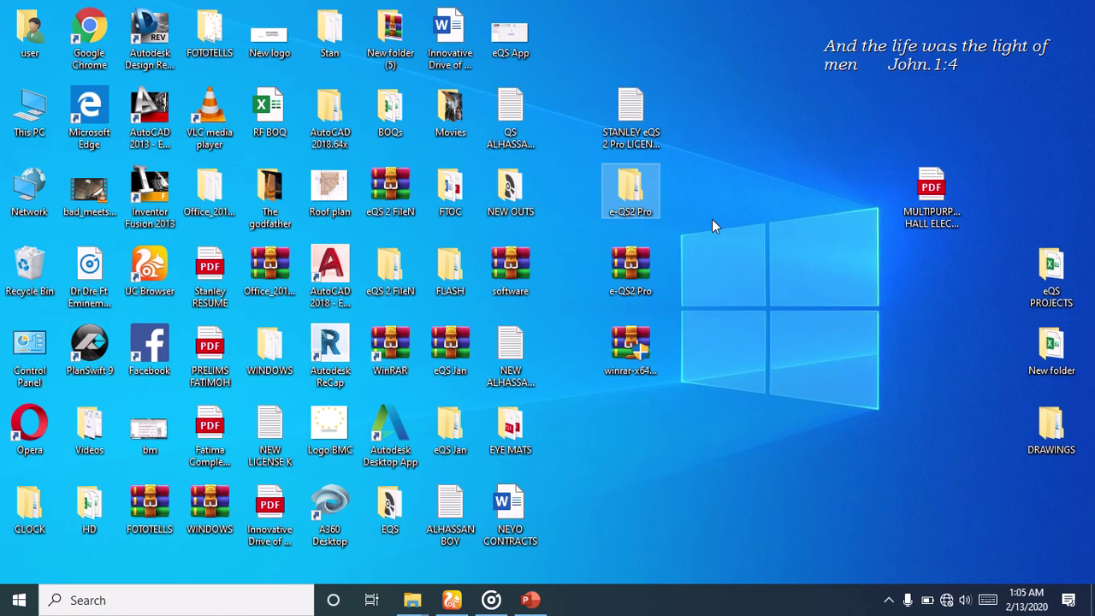
{"action": "double_click", "coordinate": [631, 193]}
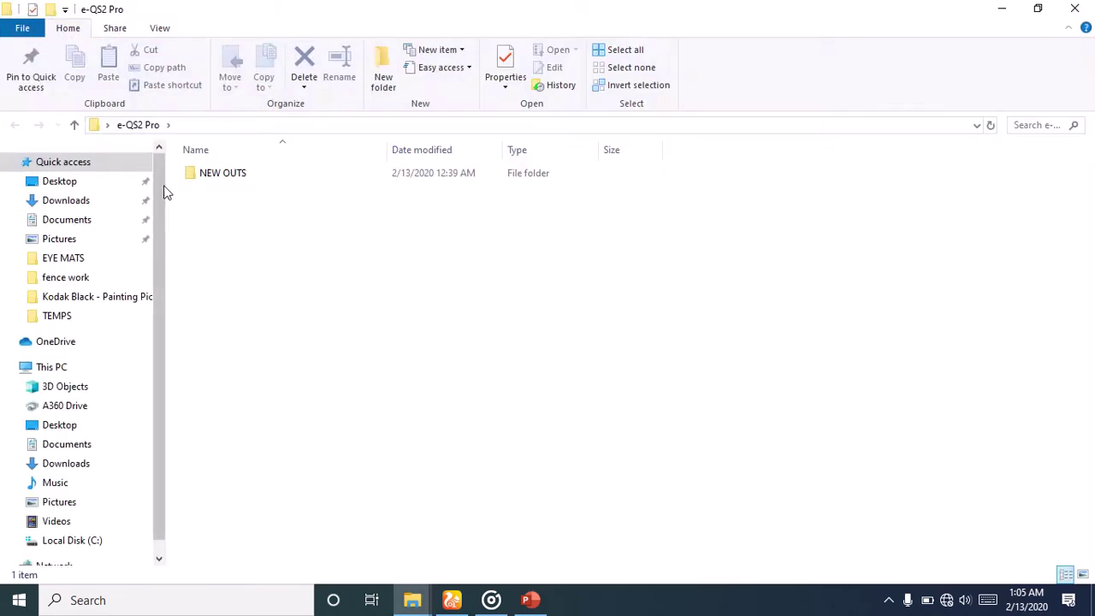
{"action": "double_click", "coordinate": [221, 175]}
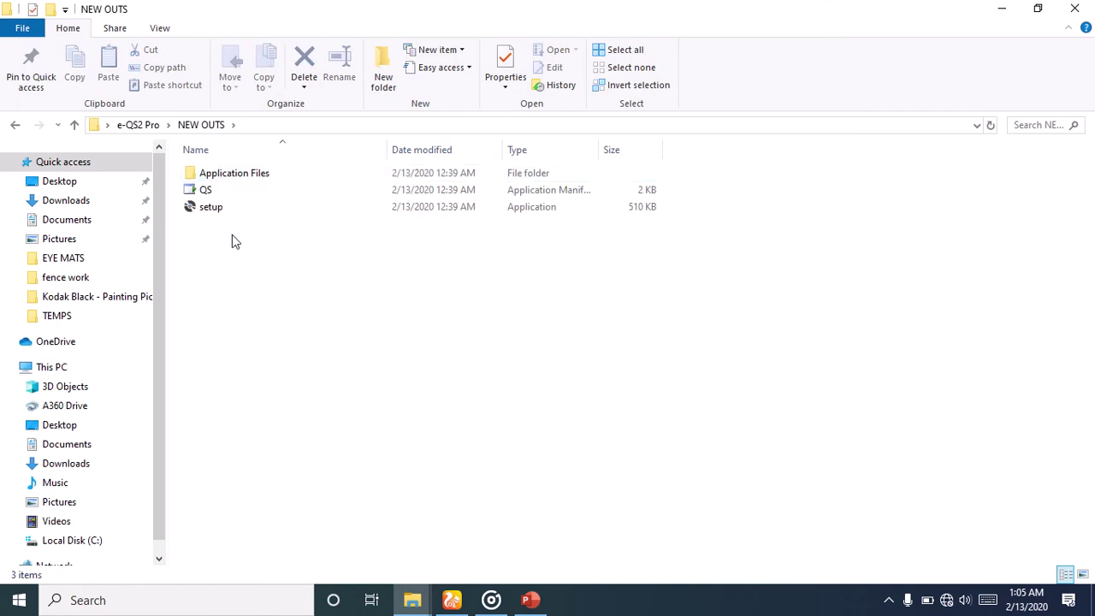
{"action": "right_click", "coordinate": [226, 211]}
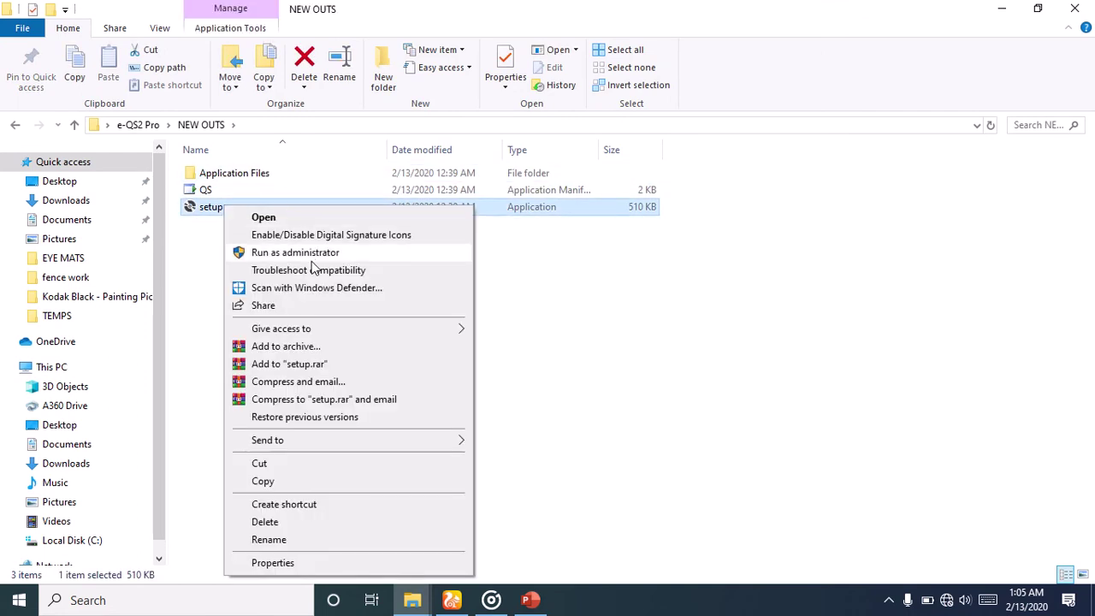
{"action": "left_click", "coordinate": [309, 254]}
{"action": "right_click", "coordinate": [210, 217]}
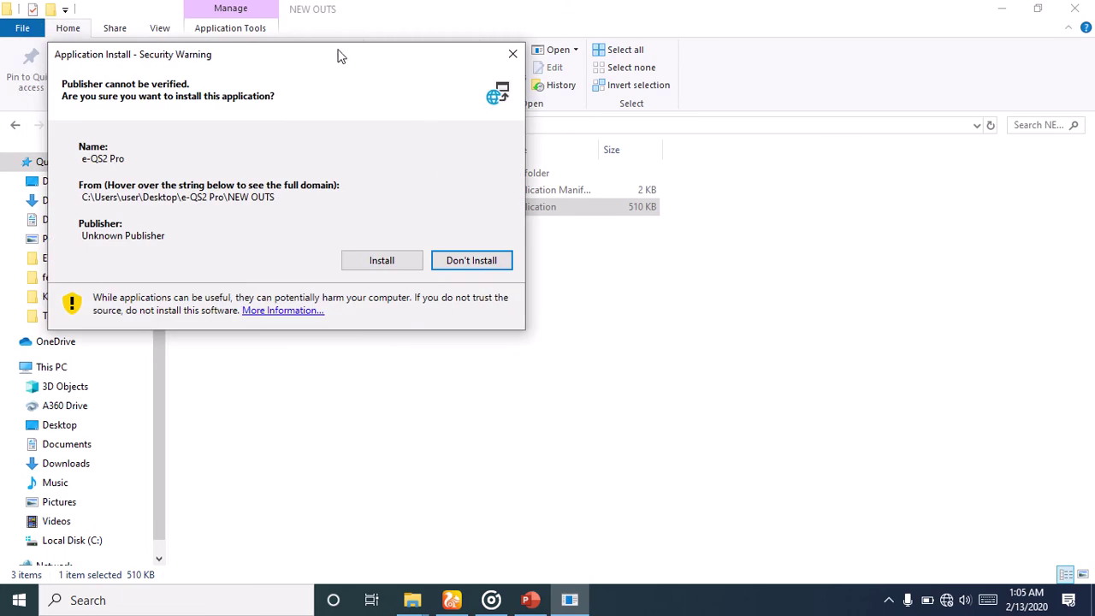
Move the Security Warning to the screen centre and install e-QS2 Pro anyway.
{"action": "mouse_move", "coordinate": [346, 49]}
{"action": "left_mouse_down"}
{"action": "mouse_move", "coordinate": [601, 92]}
{"action": "mouse_move", "coordinate": [569, 93]}
{"action": "left_mouse_up"}
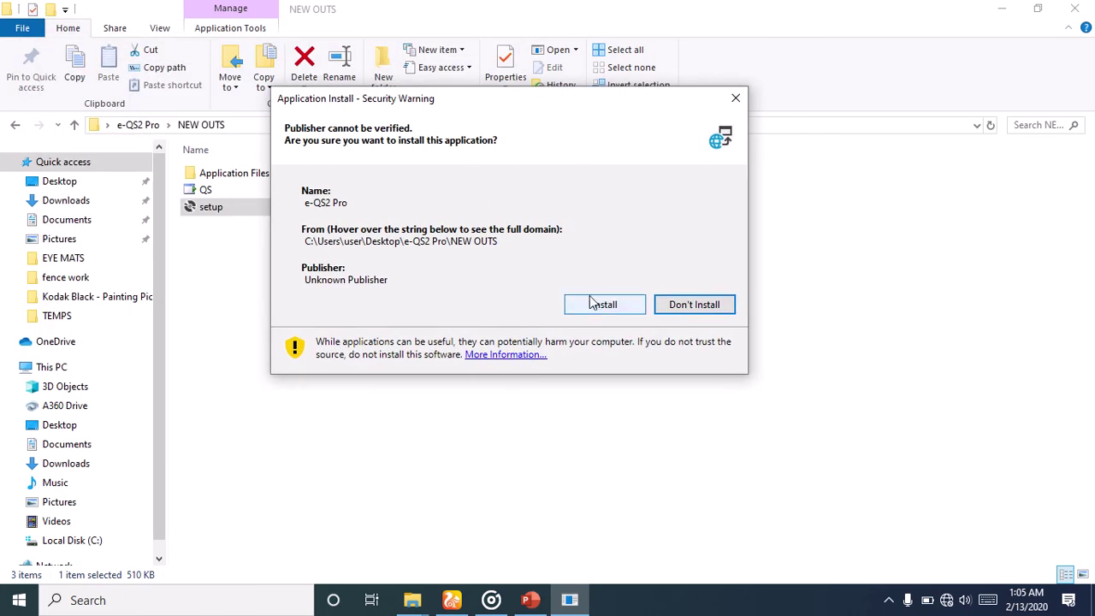
{"action": "left_click", "coordinate": [596, 307]}
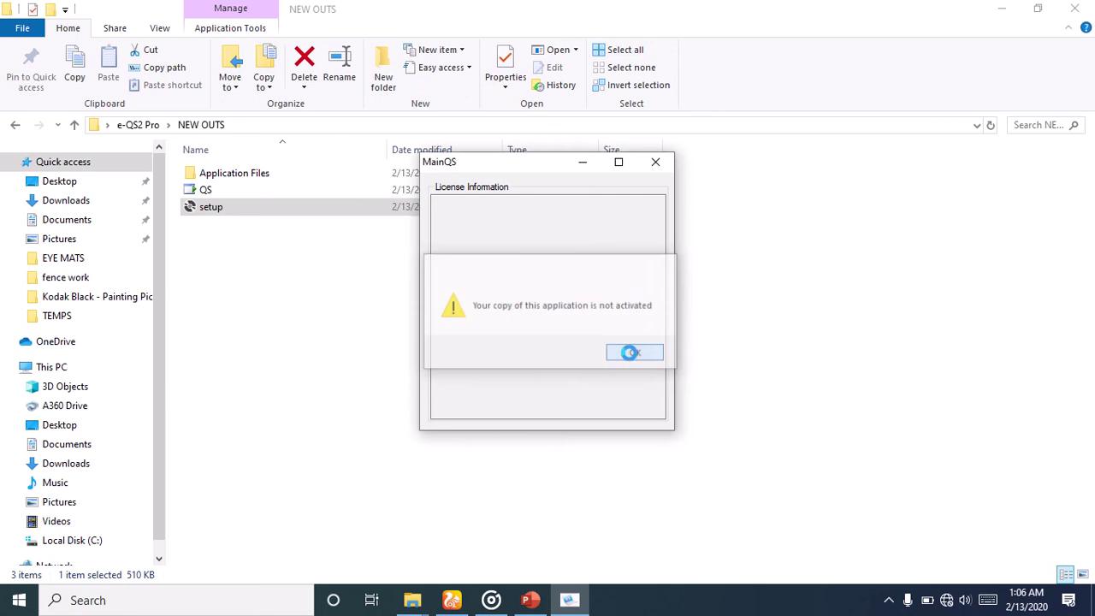
Dismiss the not-activated notice, copy the License UID, then show the desktop.
{"action": "left_click", "coordinate": [636, 359]}
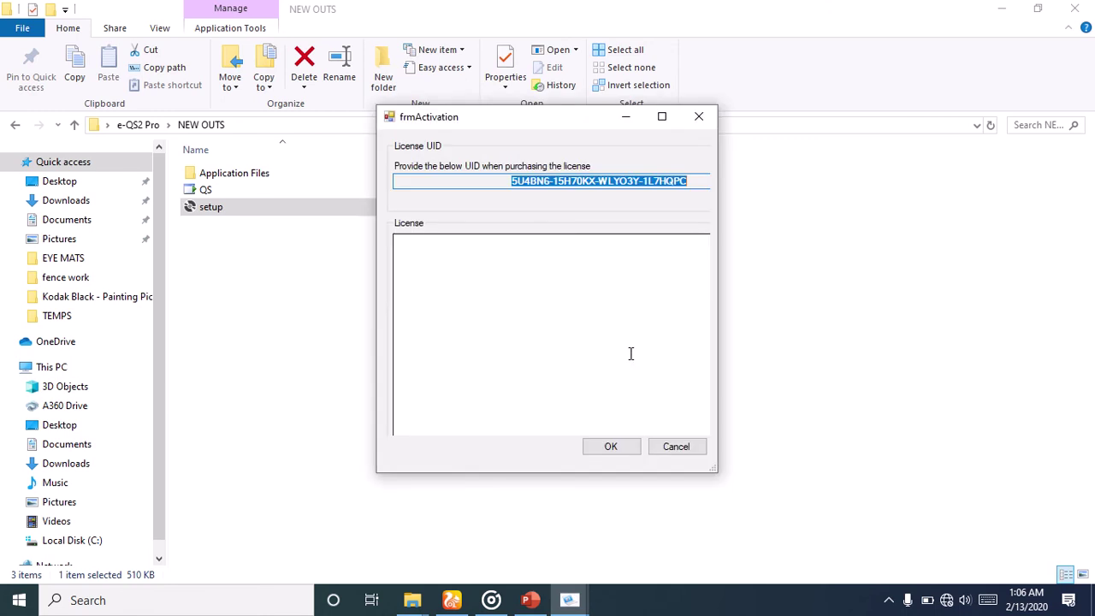
{"action": "right_click", "coordinate": [596, 180]}
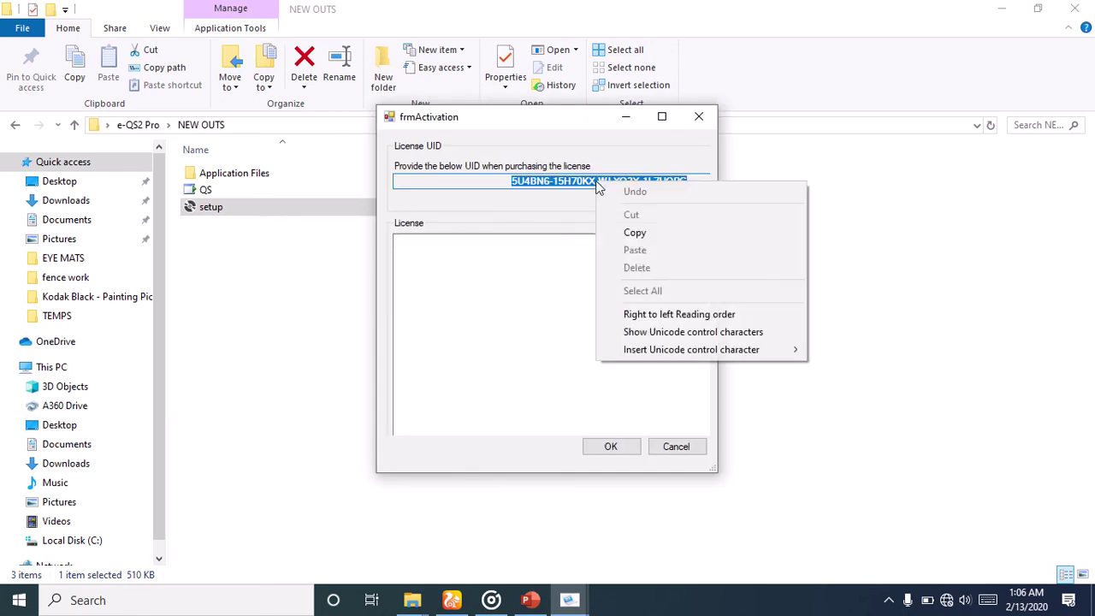
{"action": "left_click", "coordinate": [533, 221]}
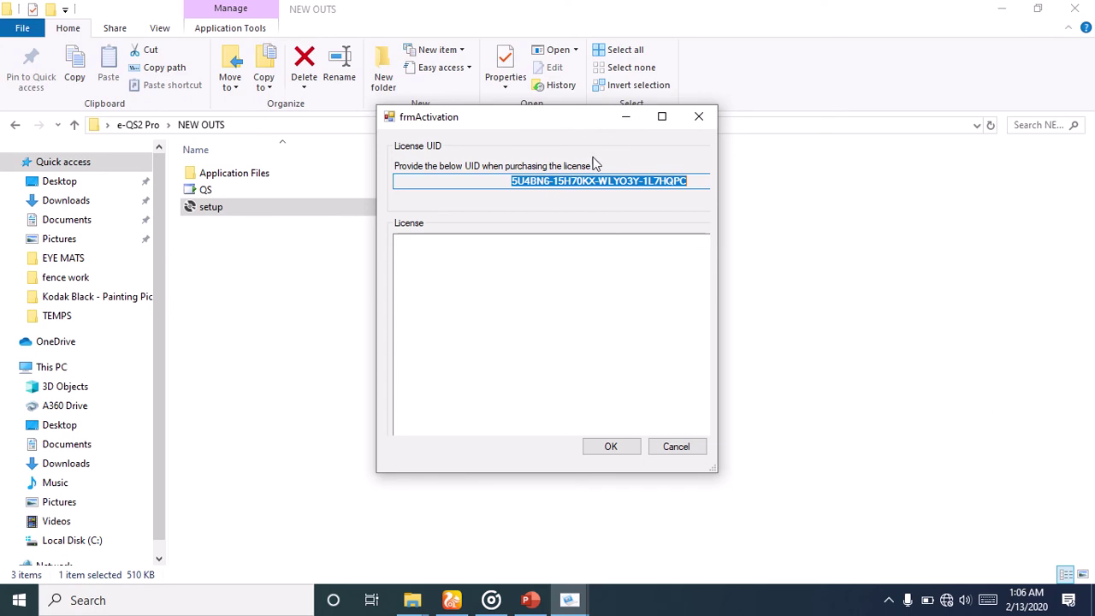
{"action": "left_click", "coordinate": [673, 374]}
{"action": "left_click", "coordinate": [1092, 598]}
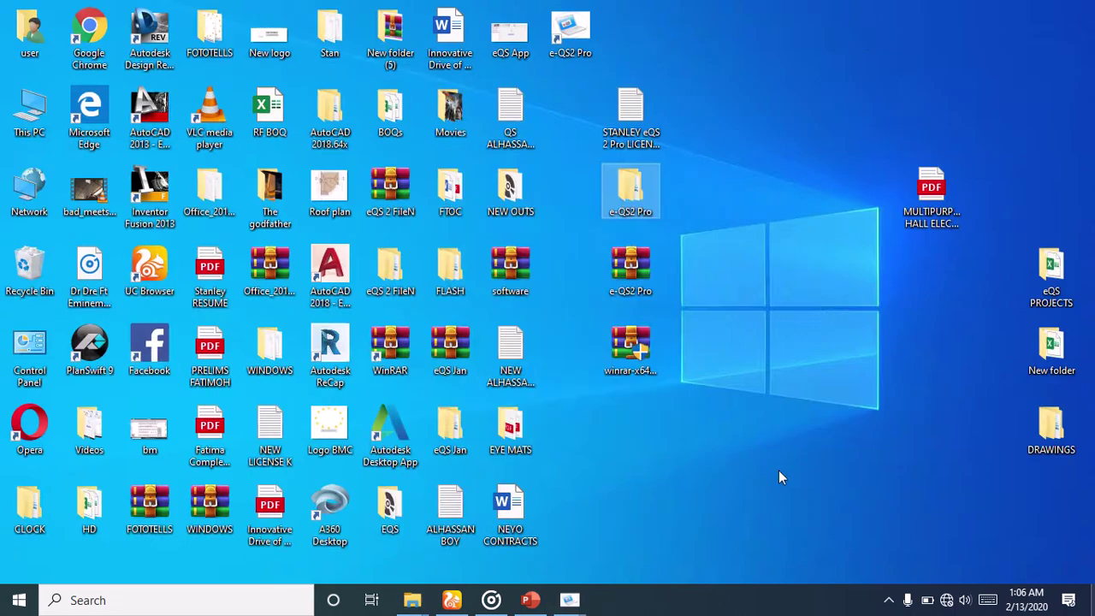
Open the STANLEY eQS 2 Pro LICENSE file in Notepad, copy the whole key, and minimize Notepad.
{"action": "left_click", "coordinate": [631, 114]}
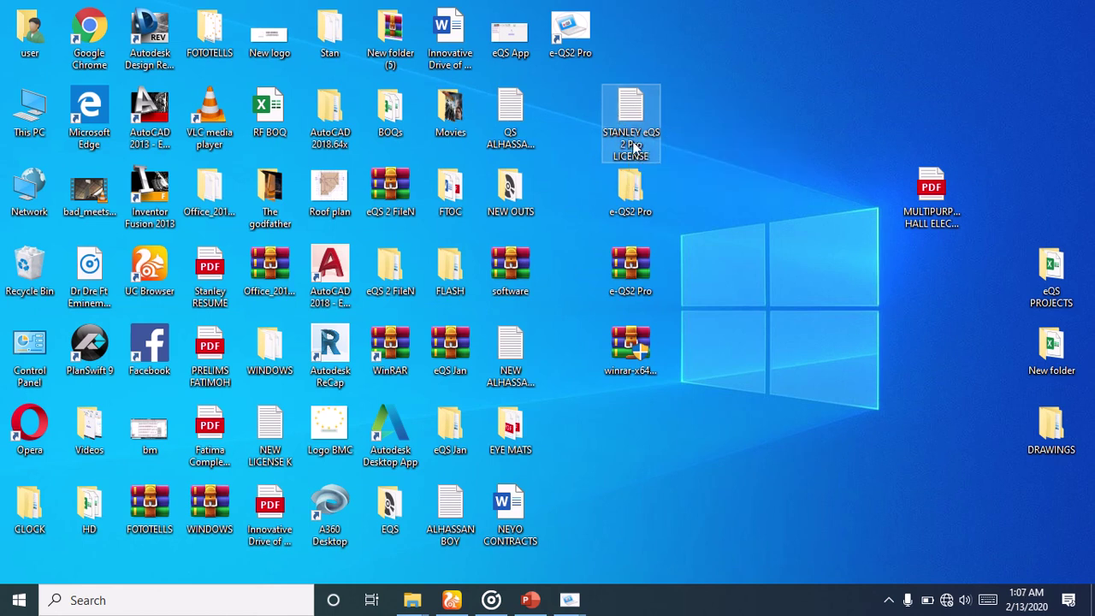
{"action": "double_click", "coordinate": [631, 113]}
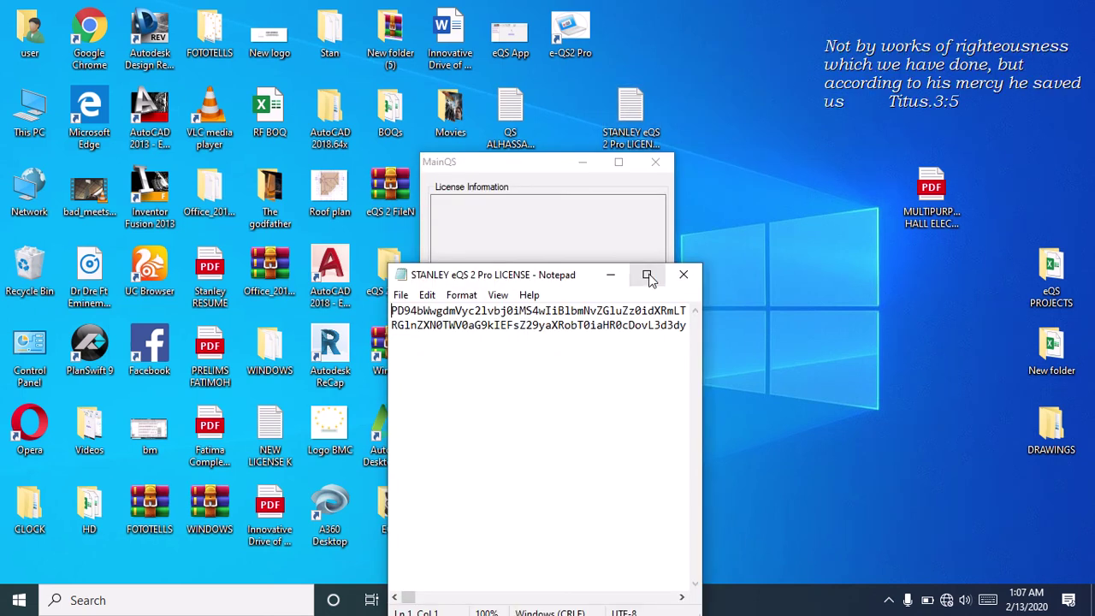
{"action": "left_click", "coordinate": [646, 272]}
{"action": "left_click", "coordinate": [202, 58]}
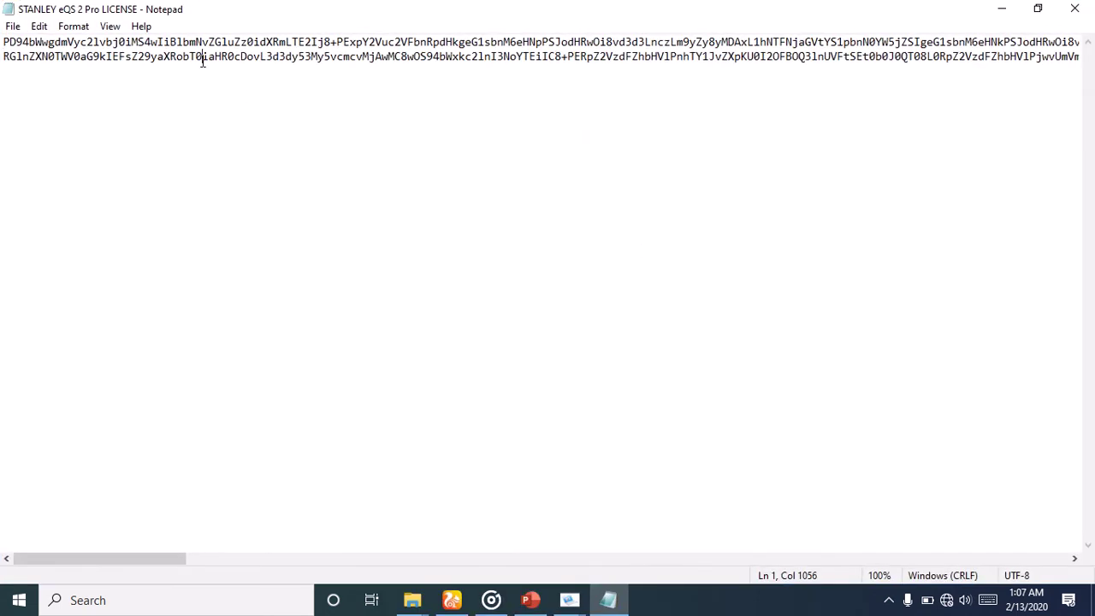
{"action": "key", "text": "ctrl+a"}
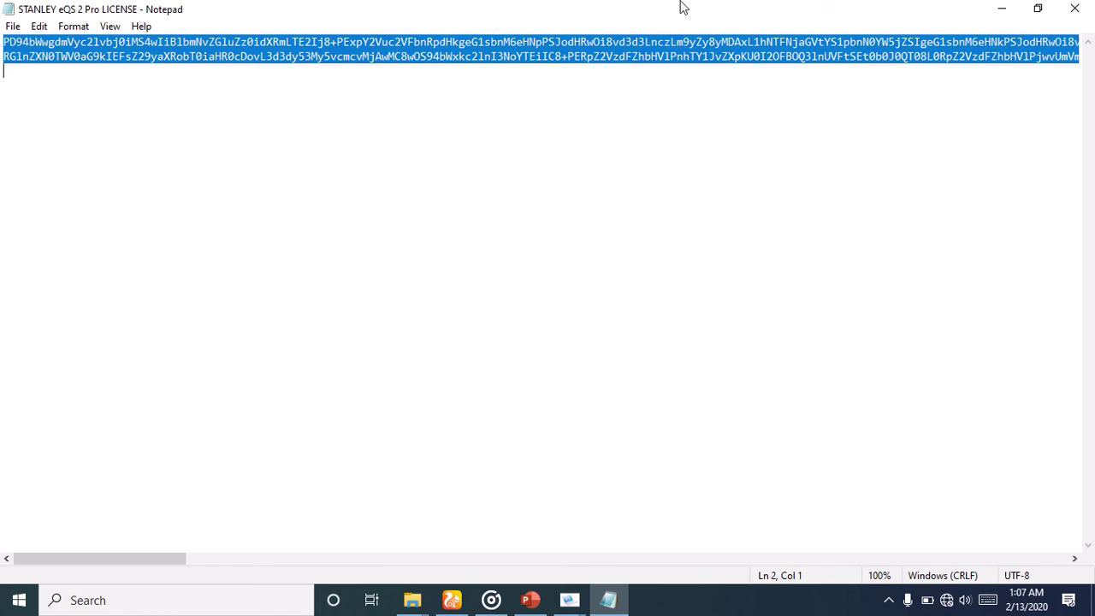
{"action": "left_click", "coordinate": [1001, 8]}
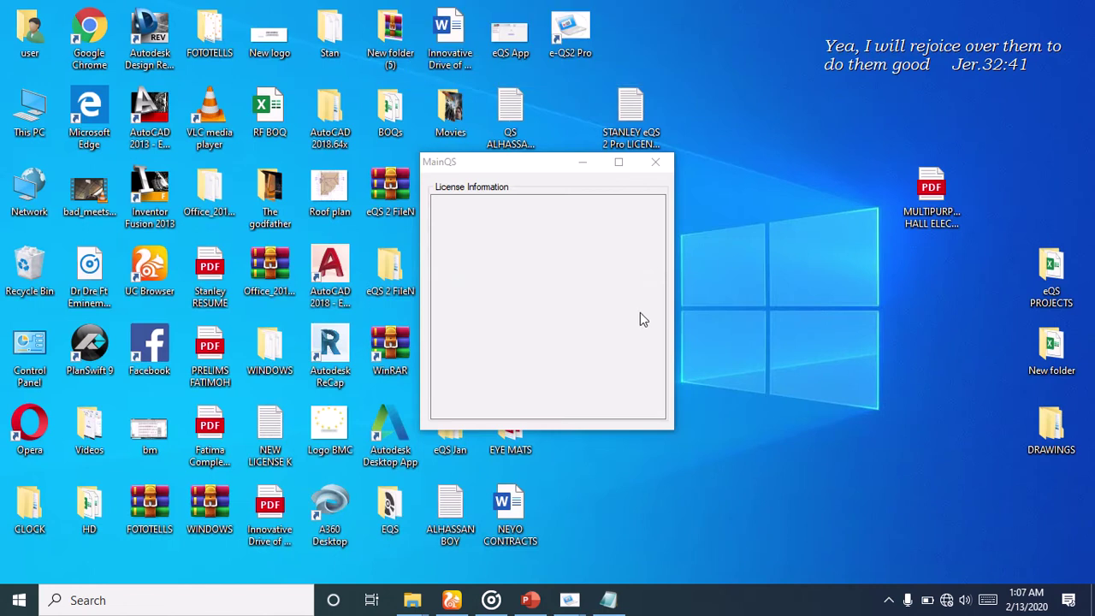
Bring the activation form forward and paste the license key into the License field.
{"action": "mouse_move", "coordinate": [569, 599]}
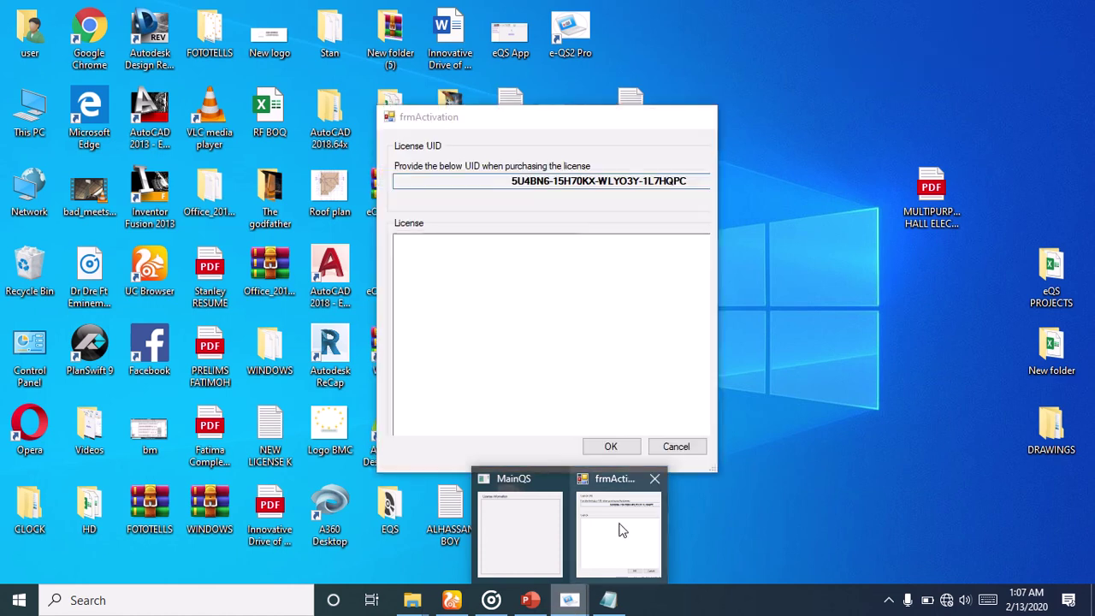
{"action": "left_click", "coordinate": [614, 535]}
{"action": "left_click", "coordinate": [549, 296]}
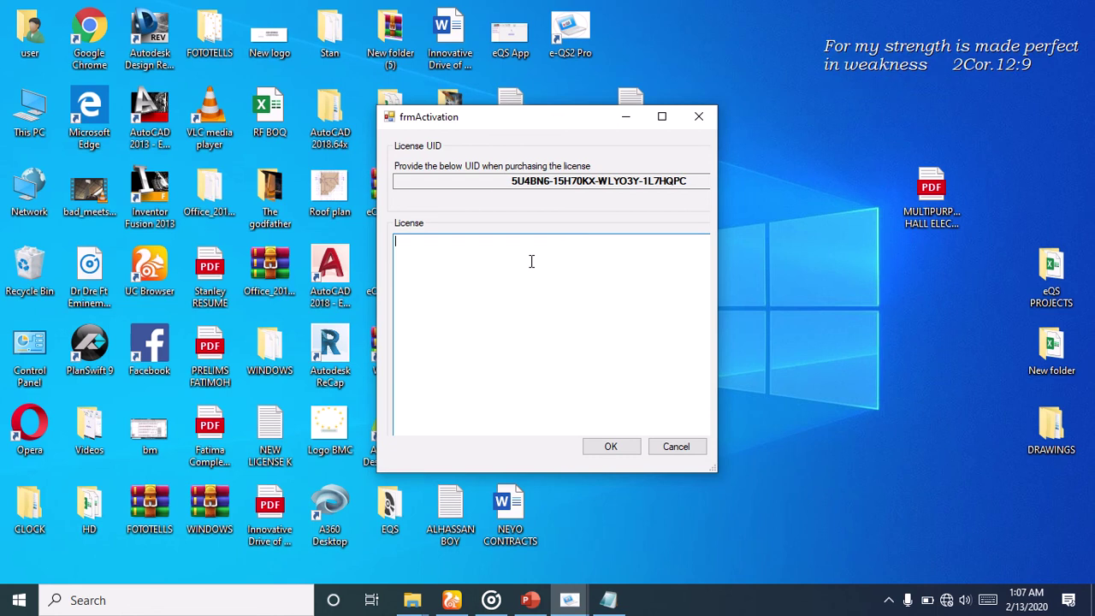
{"action": "key", "text": "ctrl+v"}
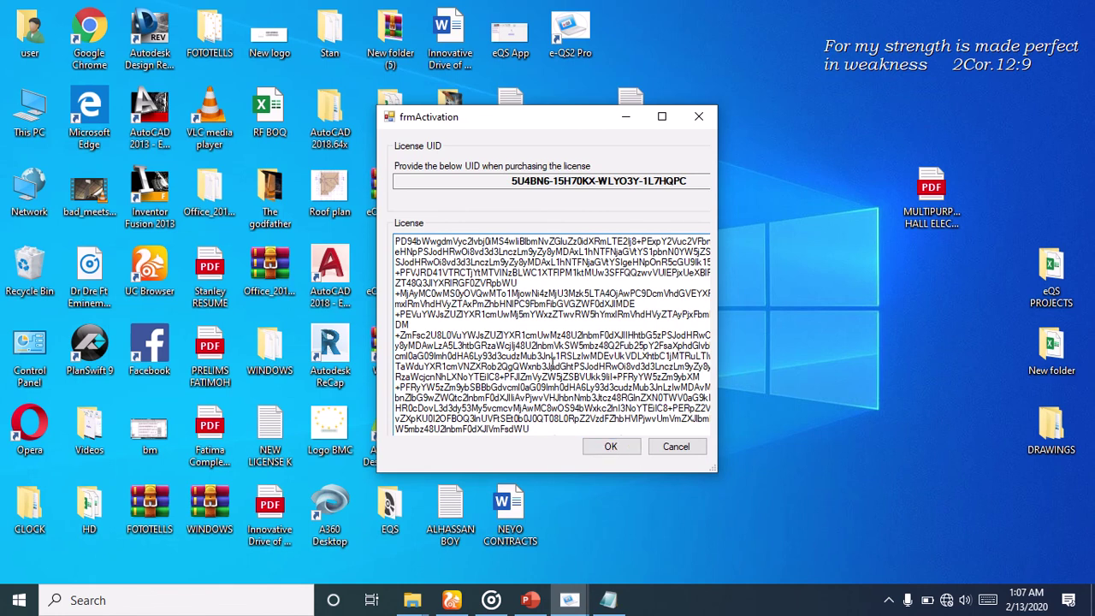
{"action": "key", "text": "ctrl+a"}
{"action": "key", "text": "Delete"}
{"action": "right_click", "coordinate": [432, 261]}
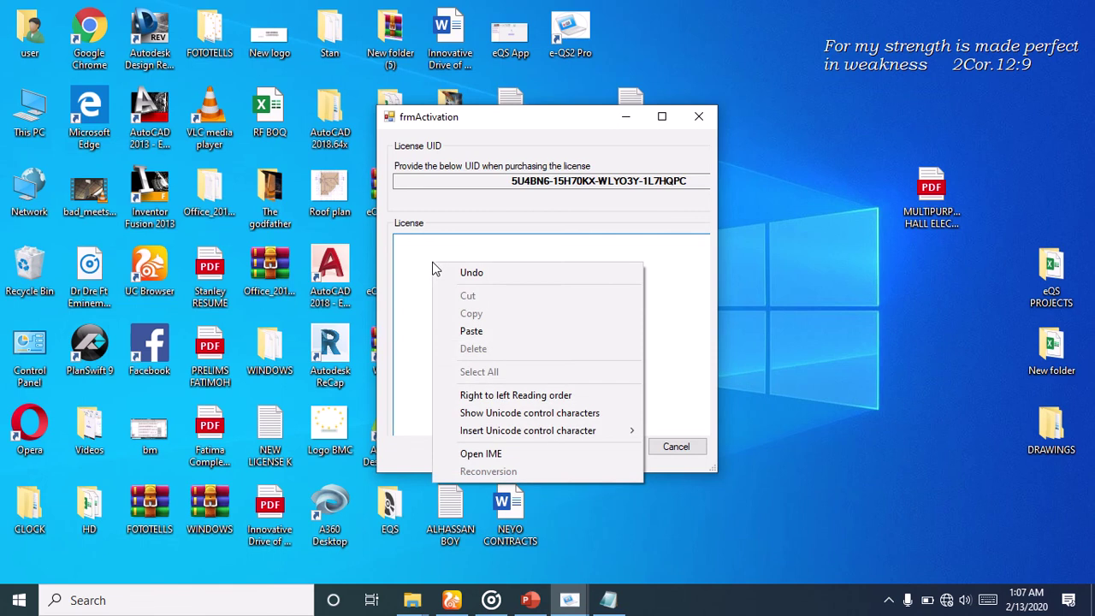
{"action": "left_click", "coordinate": [472, 331]}
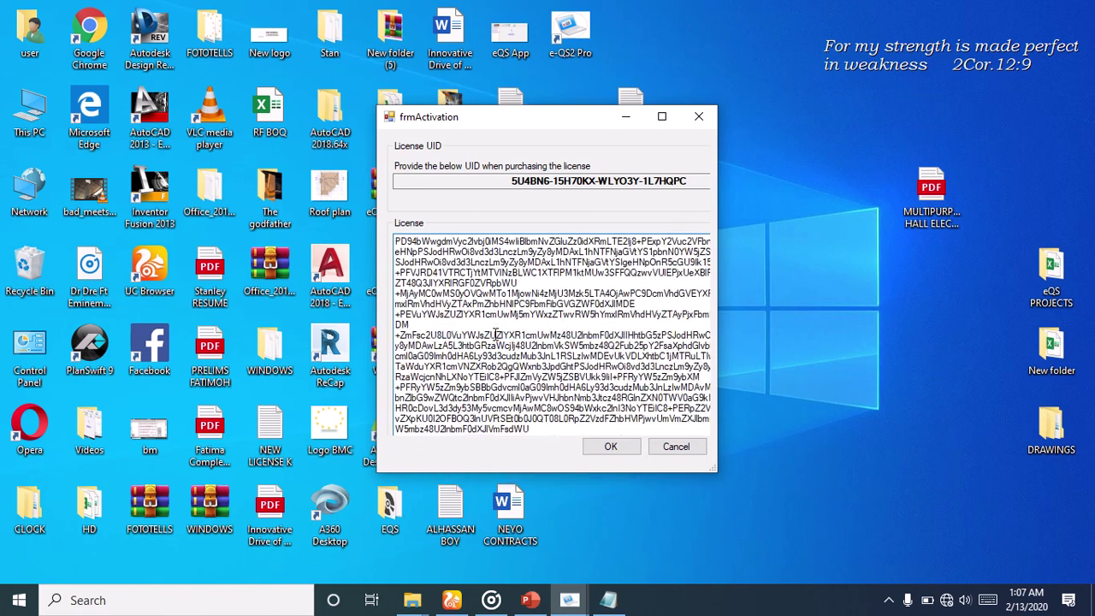
Submit the license and acknowledge both messages so e-QS2 Pro closes.
{"action": "left_click", "coordinate": [614, 446]}
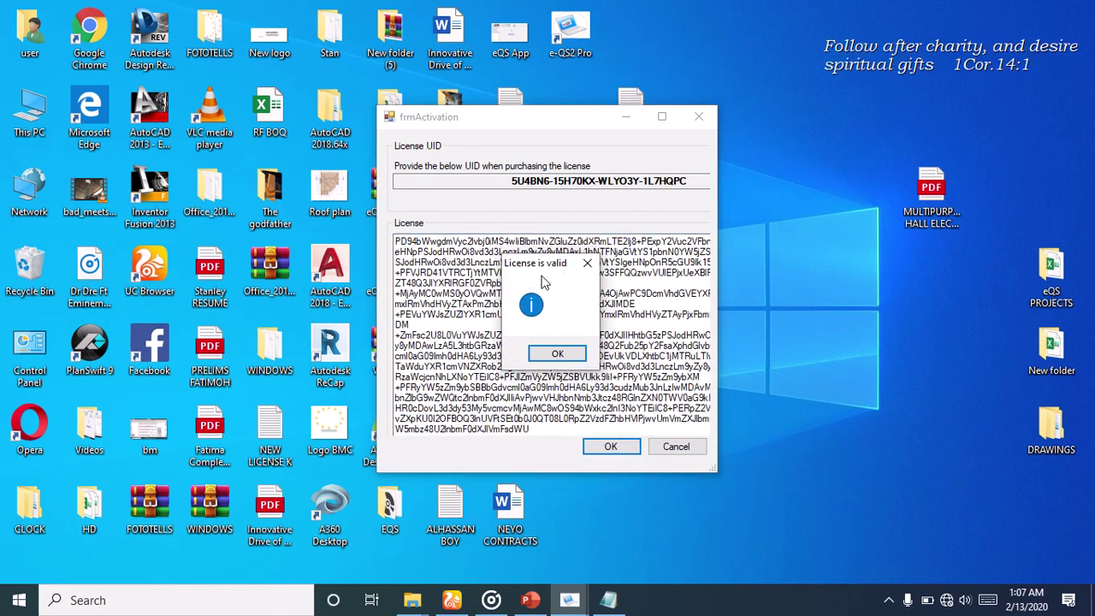
{"action": "left_click", "coordinate": [556, 354]}
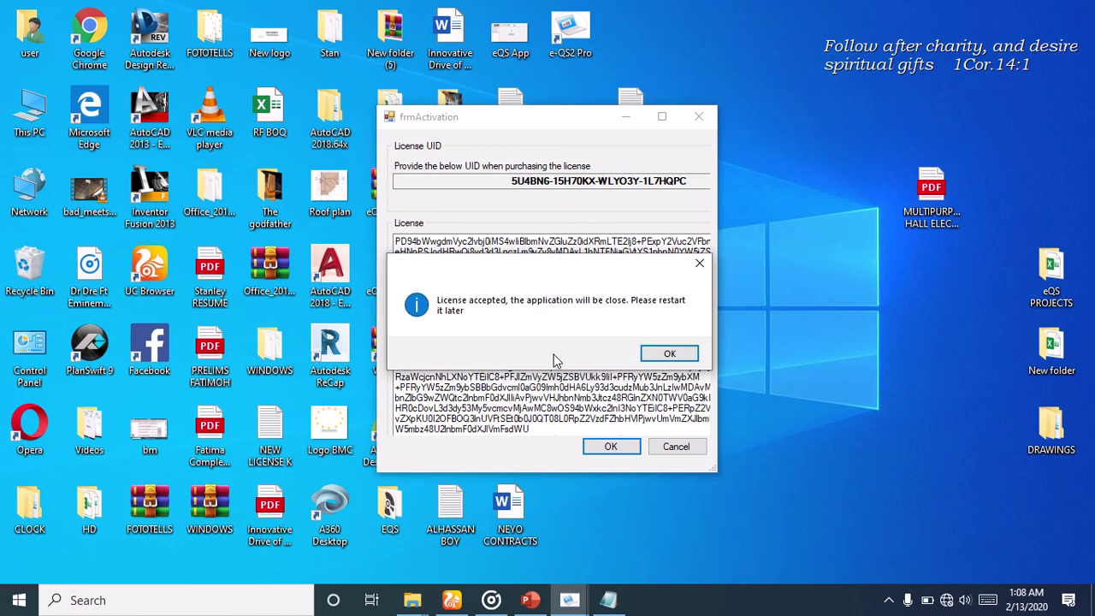
{"action": "left_click", "coordinate": [671, 358]}
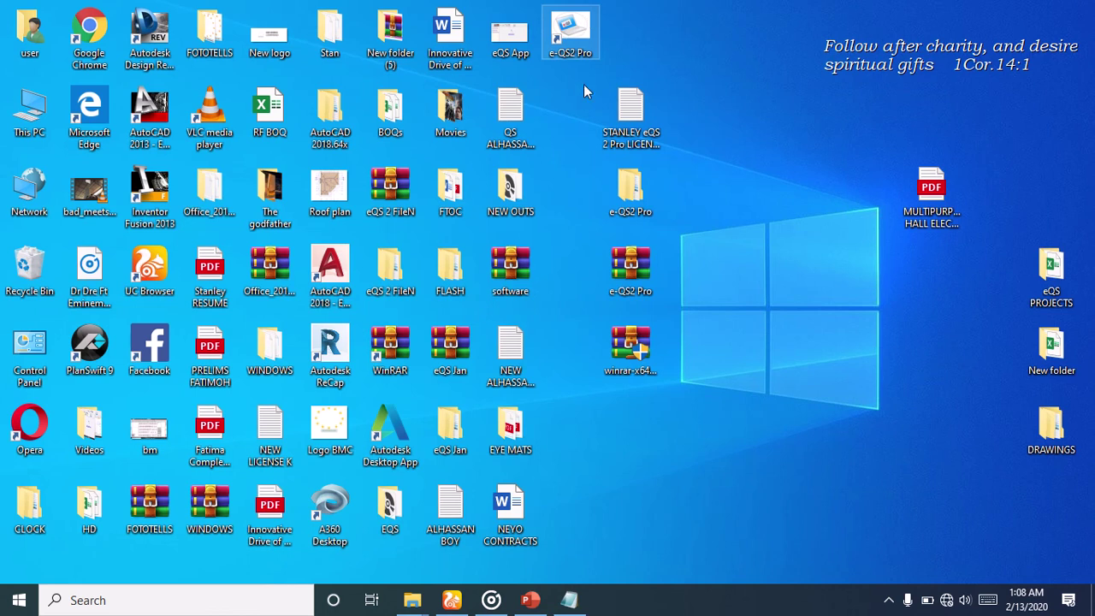
Relaunch e-QS2 Pro and open the Blockwork, then Concrete forms under MATERIAL ESTIMATION.
{"action": "double_click", "coordinate": [580, 31]}
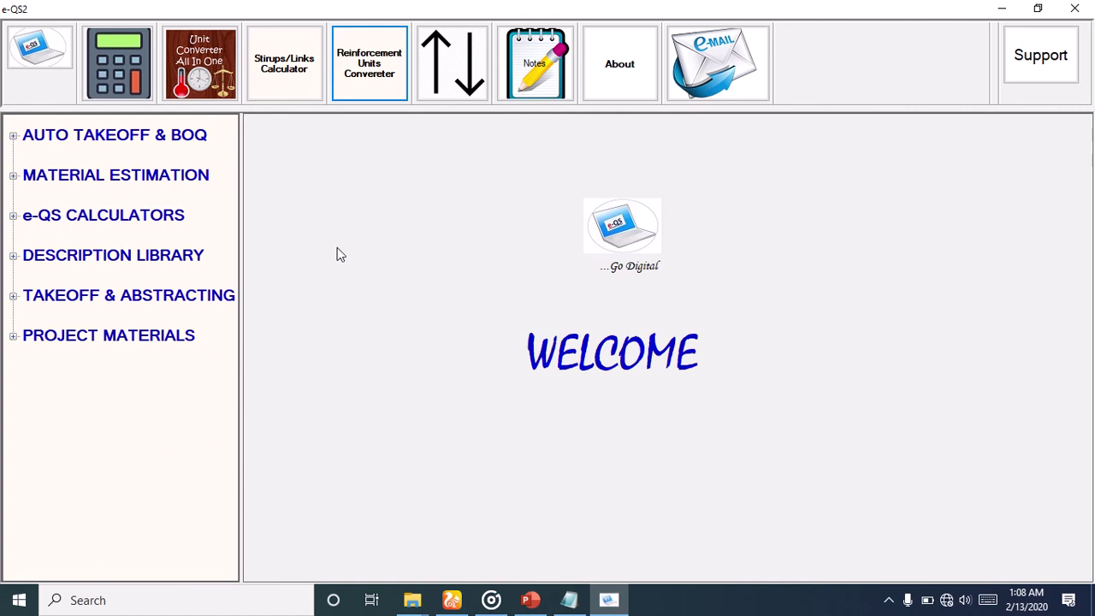
{"action": "left_click", "coordinate": [15, 139]}
{"action": "left_click", "coordinate": [14, 138]}
{"action": "left_click", "coordinate": [12, 176]}
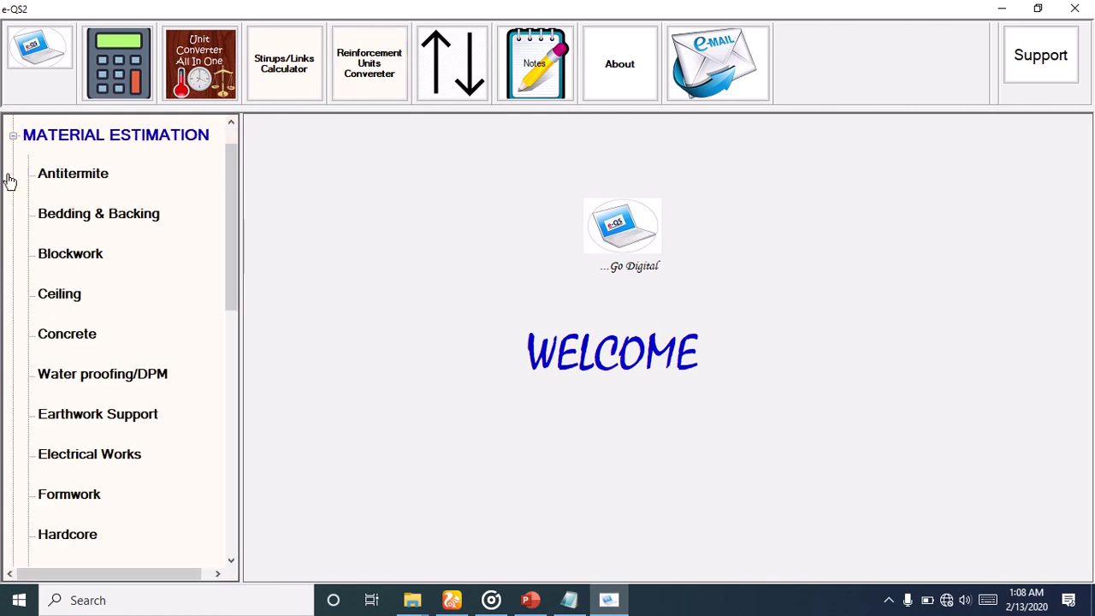
{"action": "left_click", "coordinate": [67, 259]}
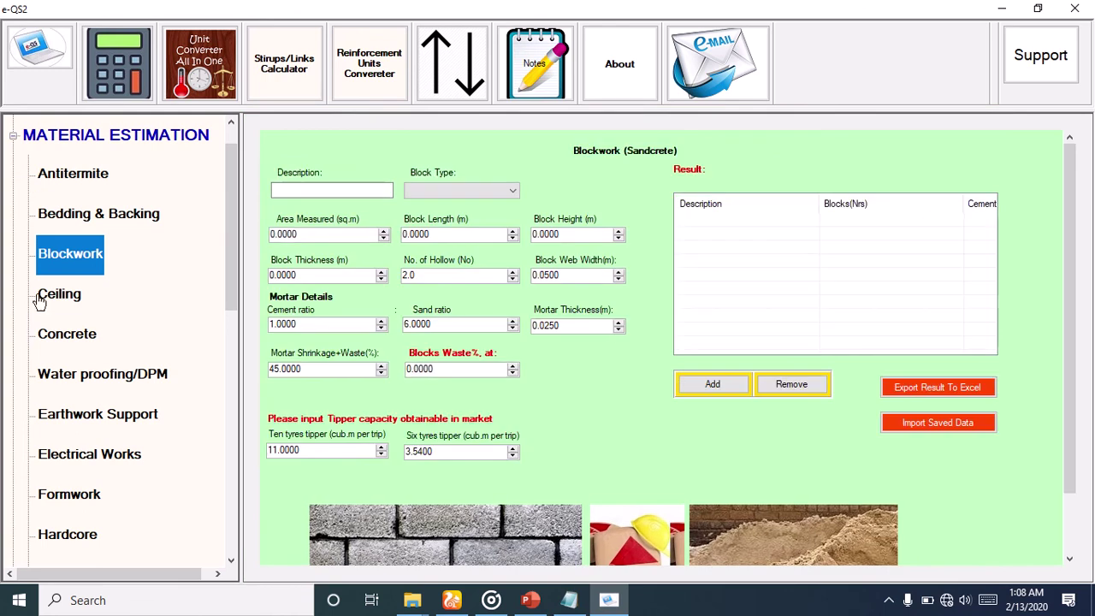
{"action": "left_click", "coordinate": [79, 342]}
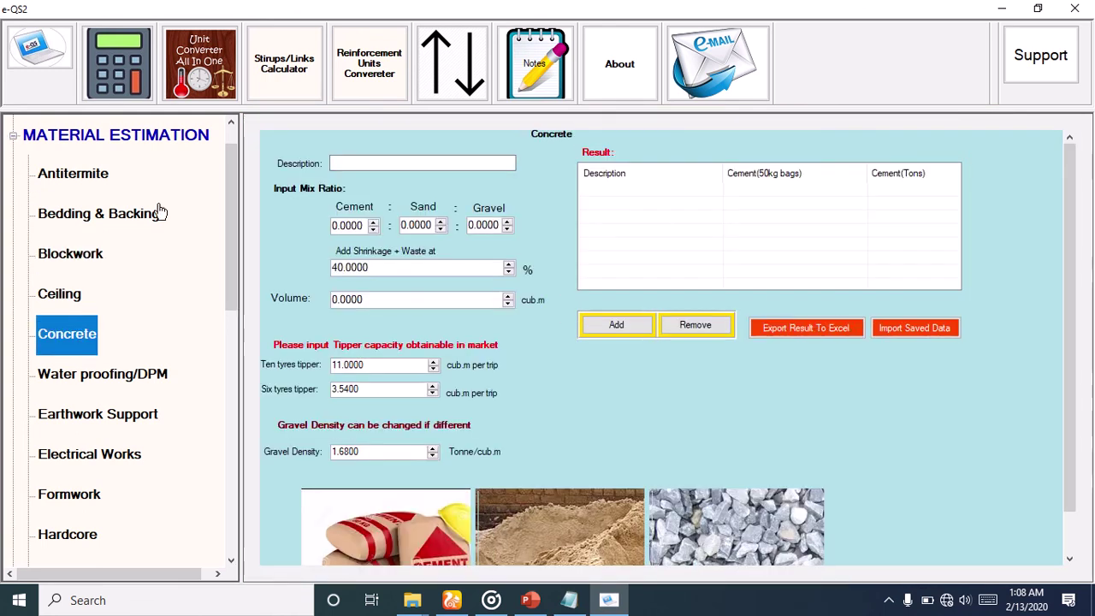
Collapse MATERIAL ESTIMATION and briefly expand and collapse PROJECT MATERIALS.
{"action": "left_click", "coordinate": [14, 136]}
{"action": "left_click", "coordinate": [14, 337]}
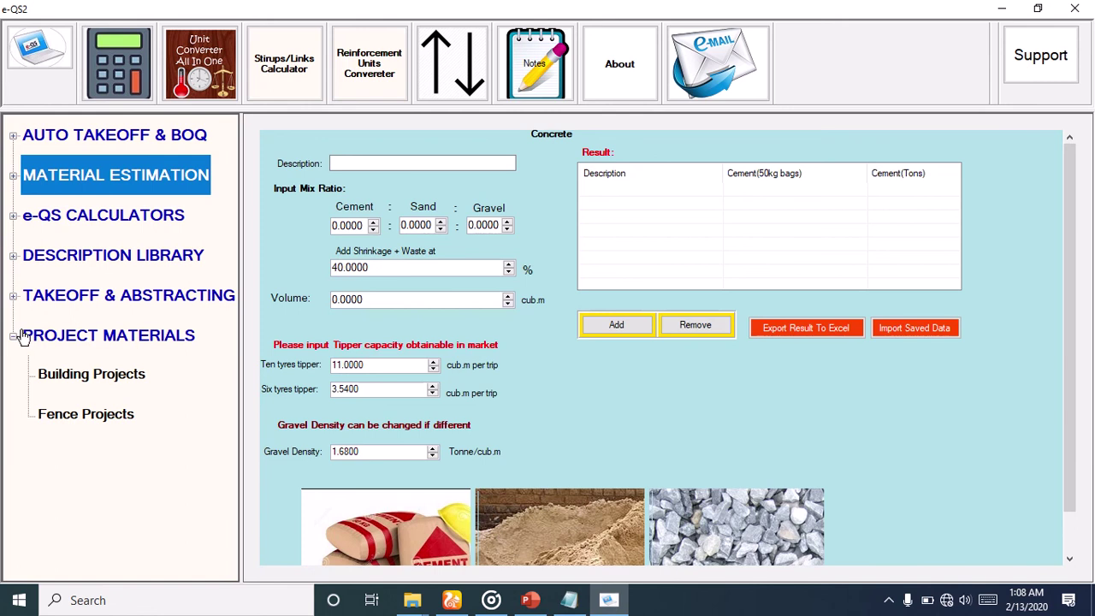
{"action": "left_click", "coordinate": [14, 337]}
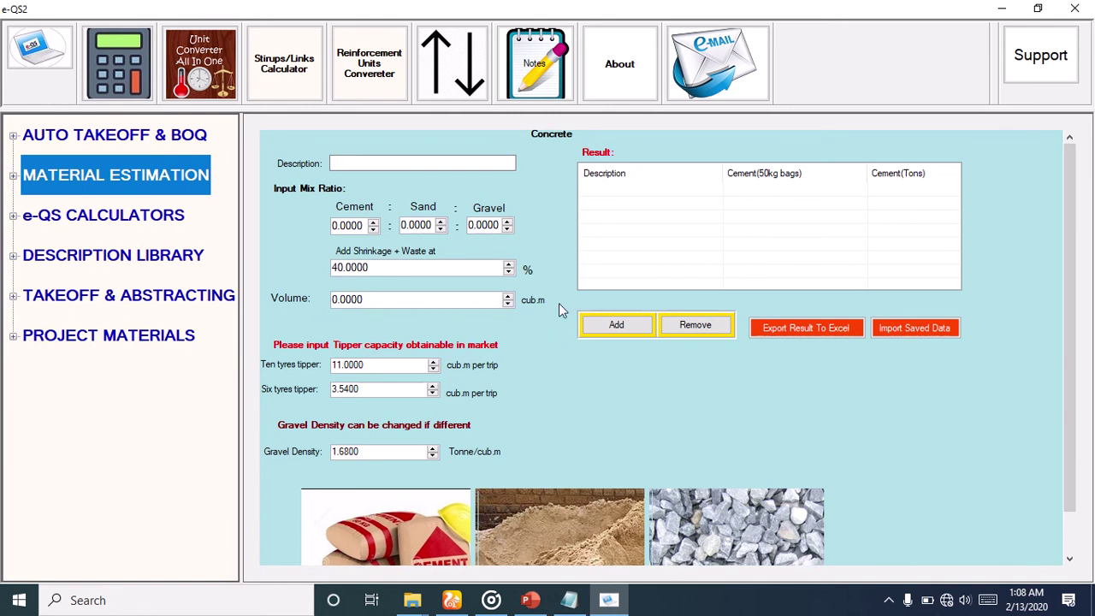